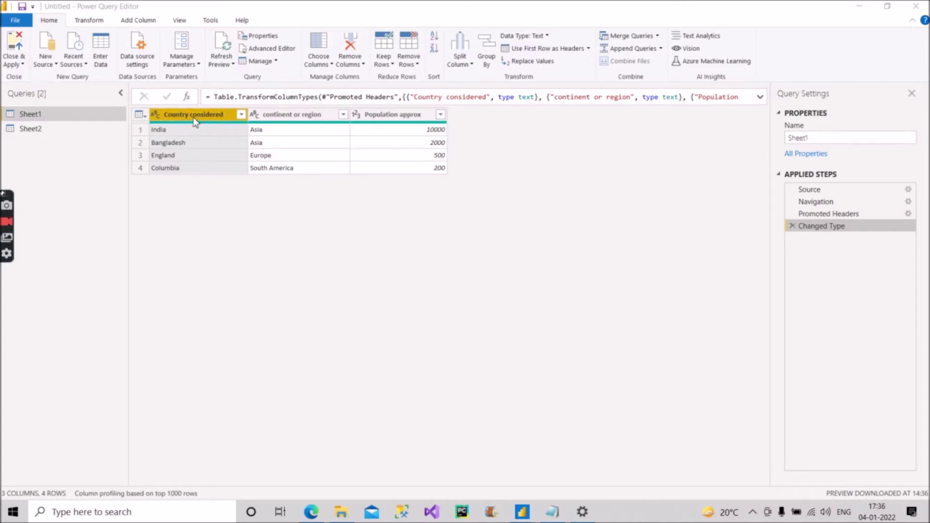
Select the continent and Population approx columns, then open Sheet1's M code in the Advanced Editor.
ctrl+click(324, 121)
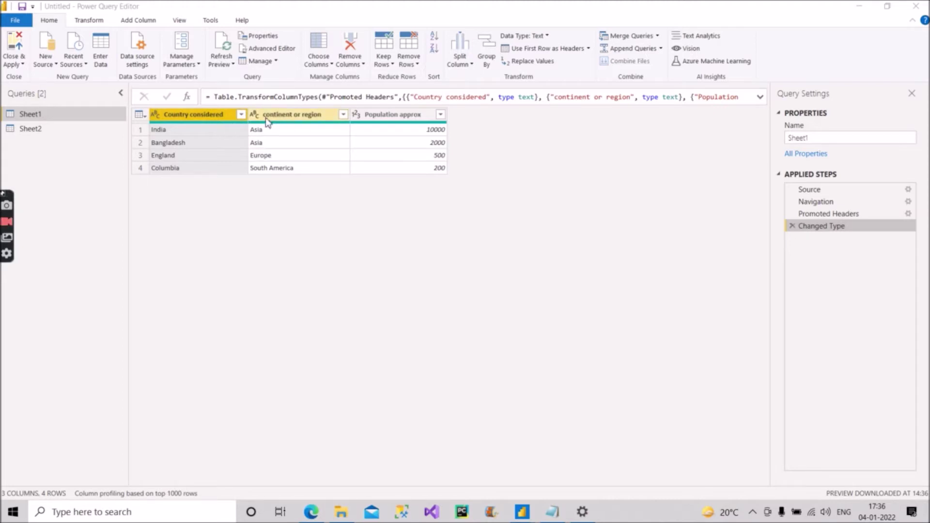
ctrl+click(307, 121)
ctrl+click(405, 121)
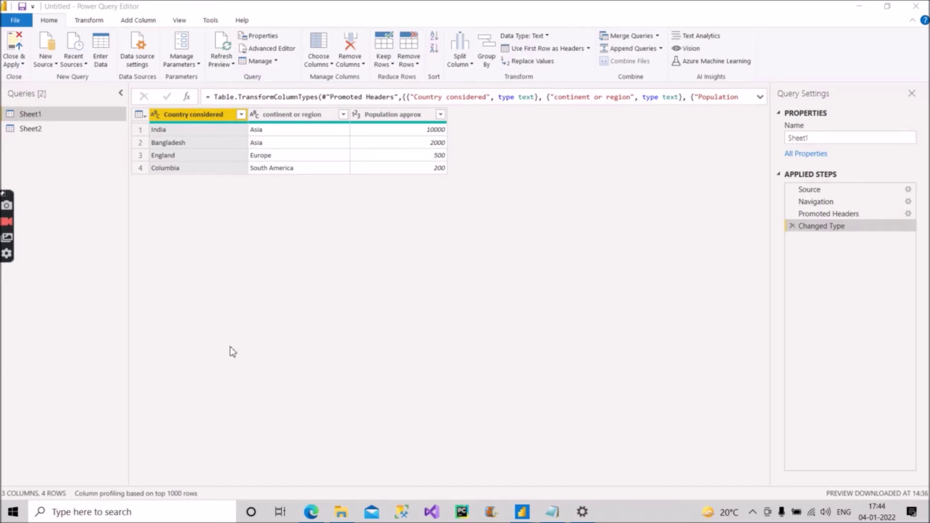
click(276, 48)
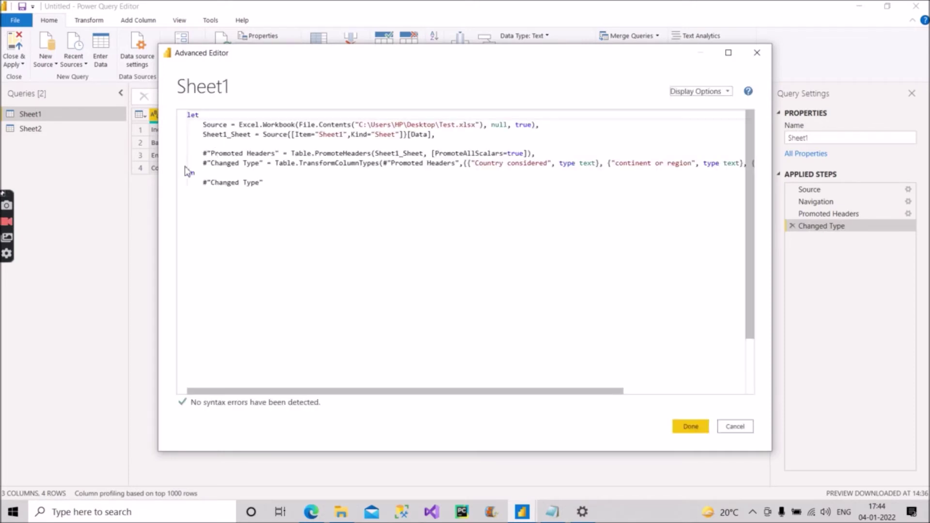
Add a #"Proper Case" = line above 'in', correcting the 'Prroper' typo.
drag(187, 173, 202, 175)
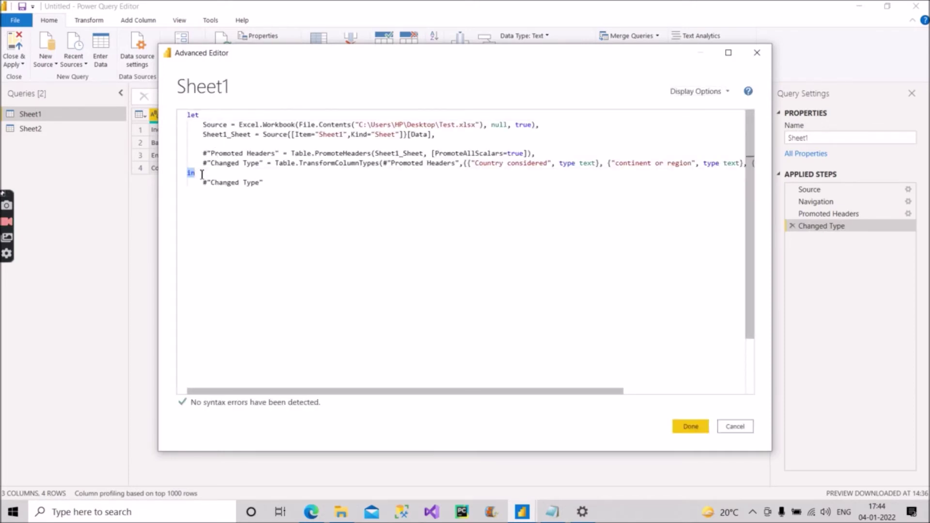
key(Left)
key(Return)
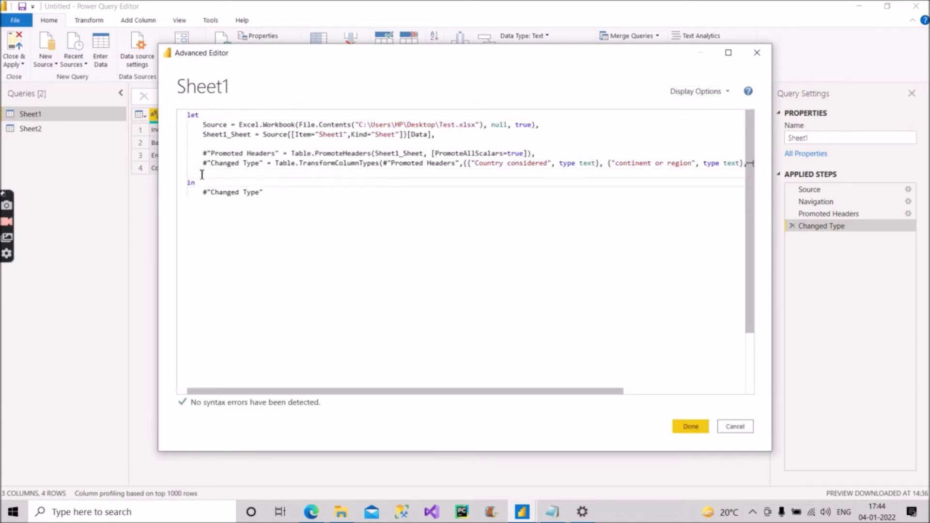
click(201, 173)
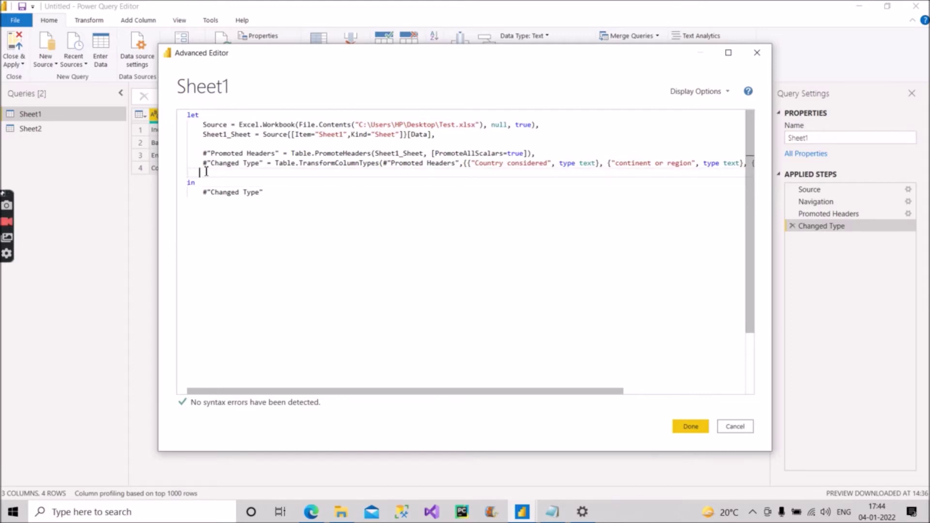
text(#)
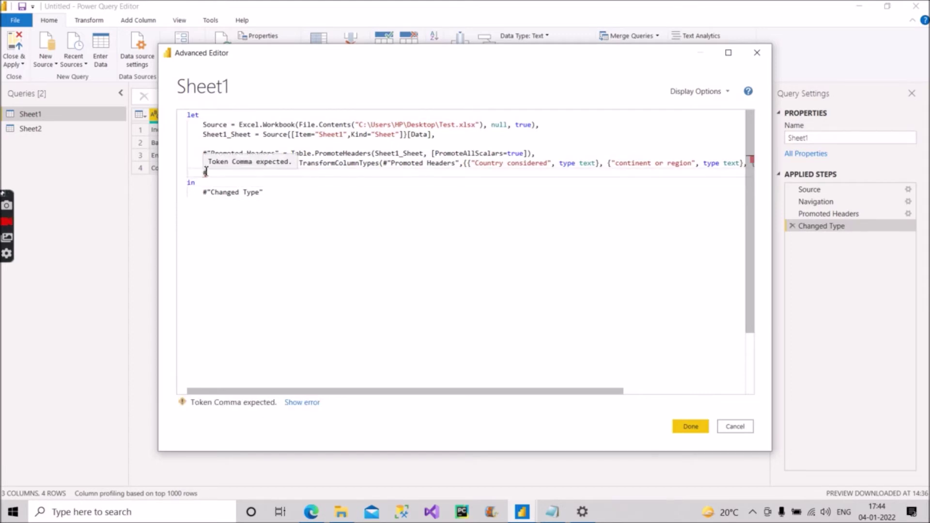
text("Prroper Case")
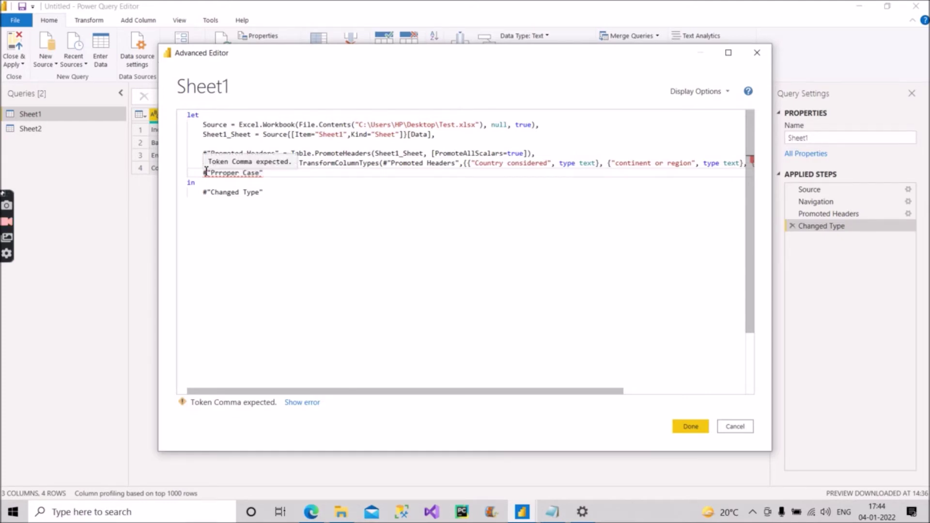
text( =)
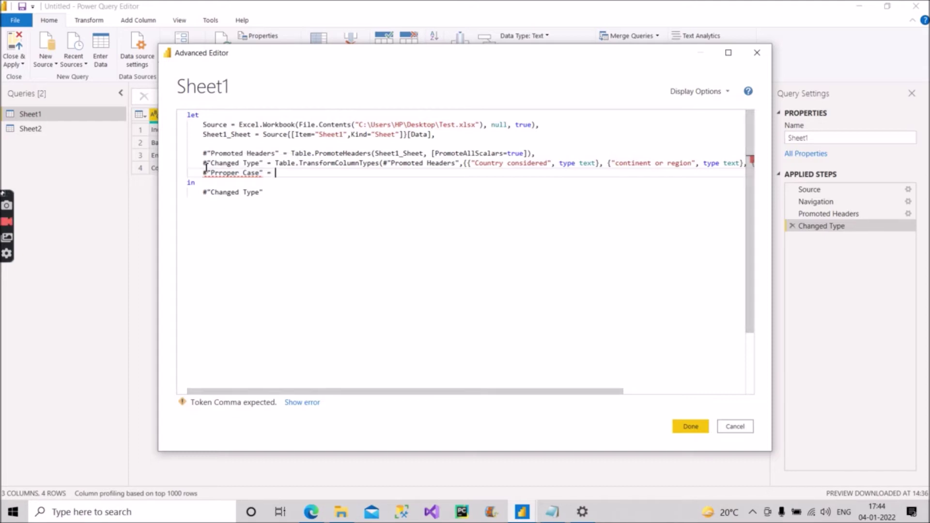
click(223, 173)
key(BackSpace)
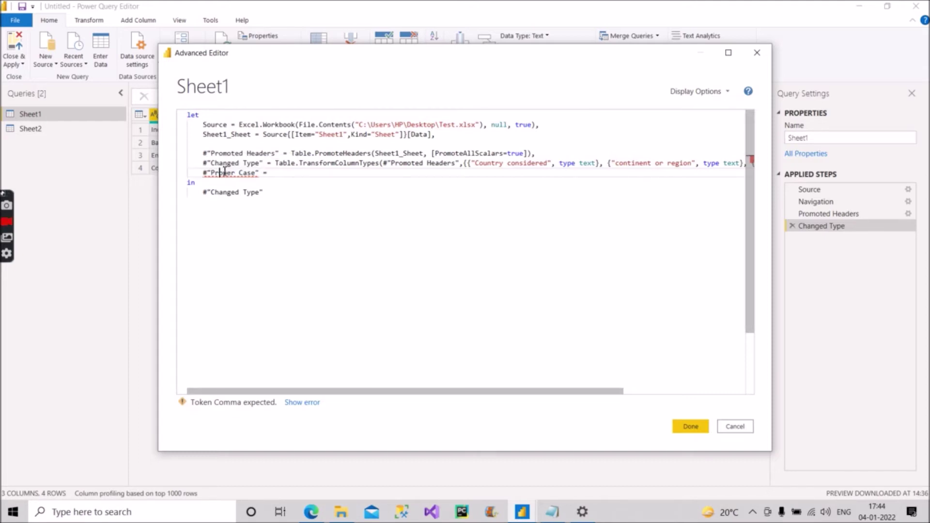
End the Changed Type line with a comma and start #"Proper Case" = Table.transform beneath it.
drag(382, 391, 692, 410)
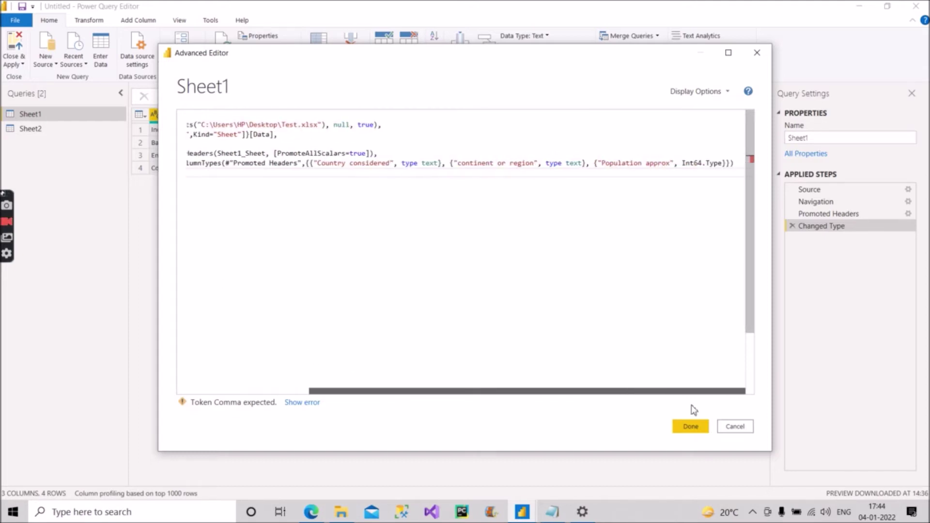
click(743, 163)
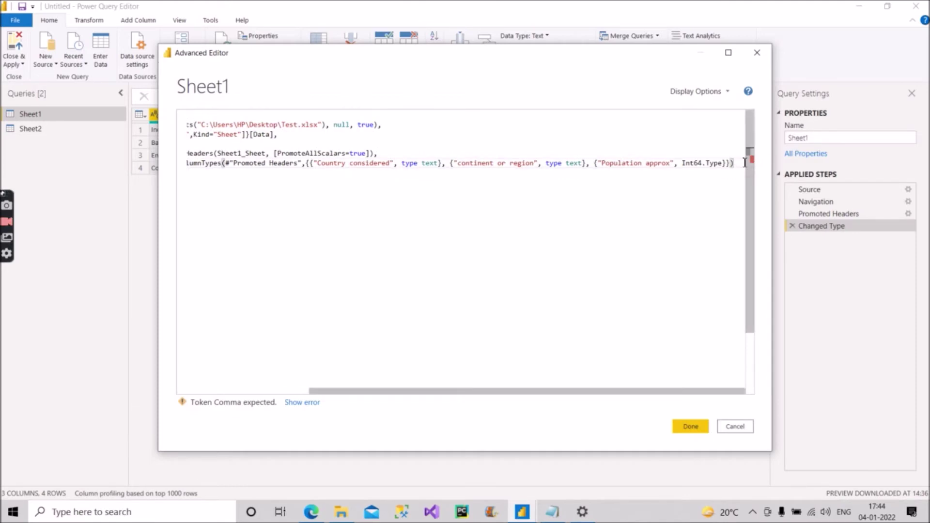
text(,)
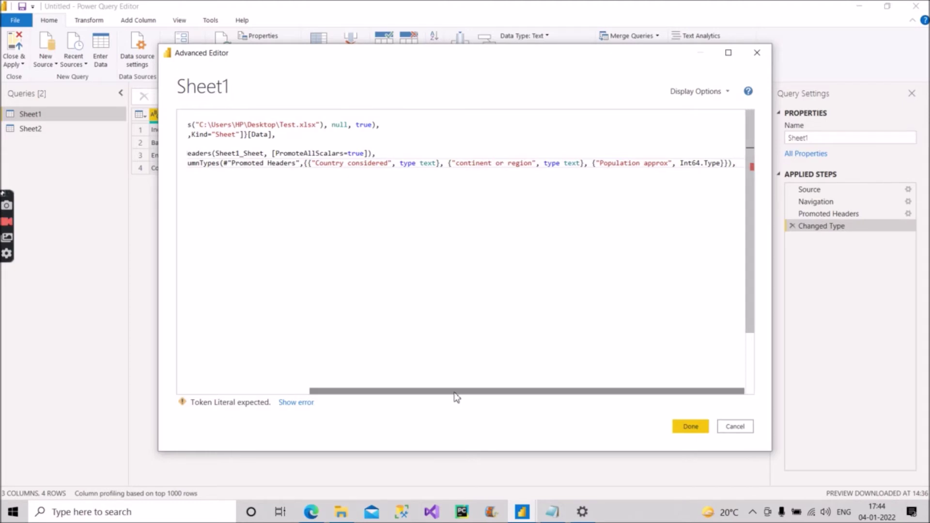
key(Return)
text(#"Proper Case" = )
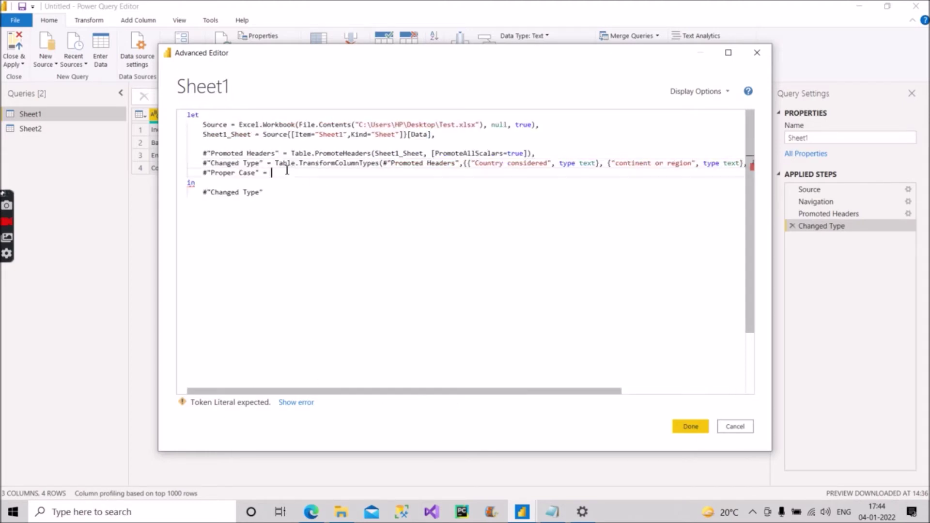
text(Tabl)
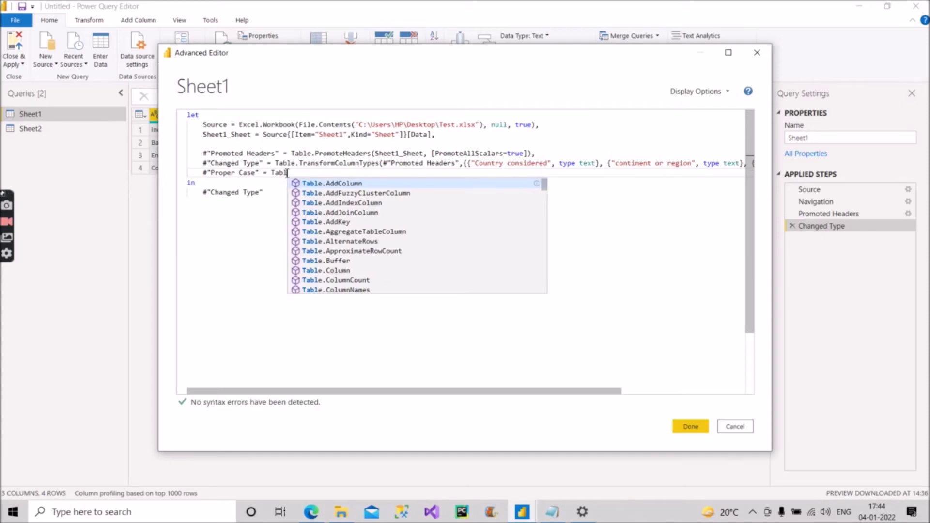
text(e.t)
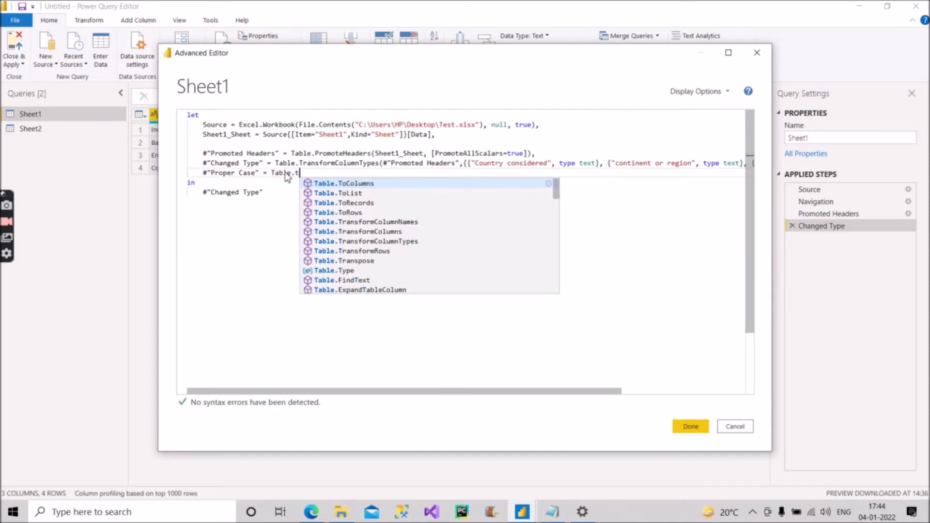
text(rans)
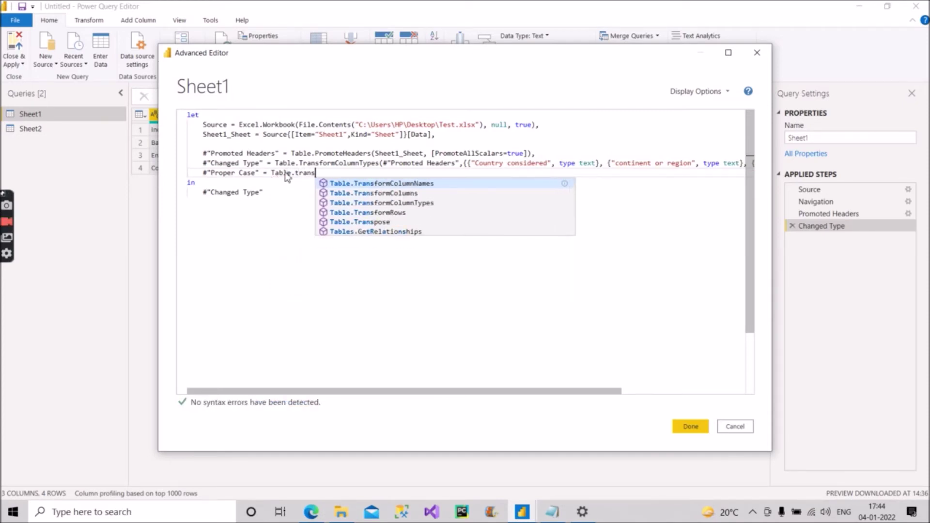
text(form)
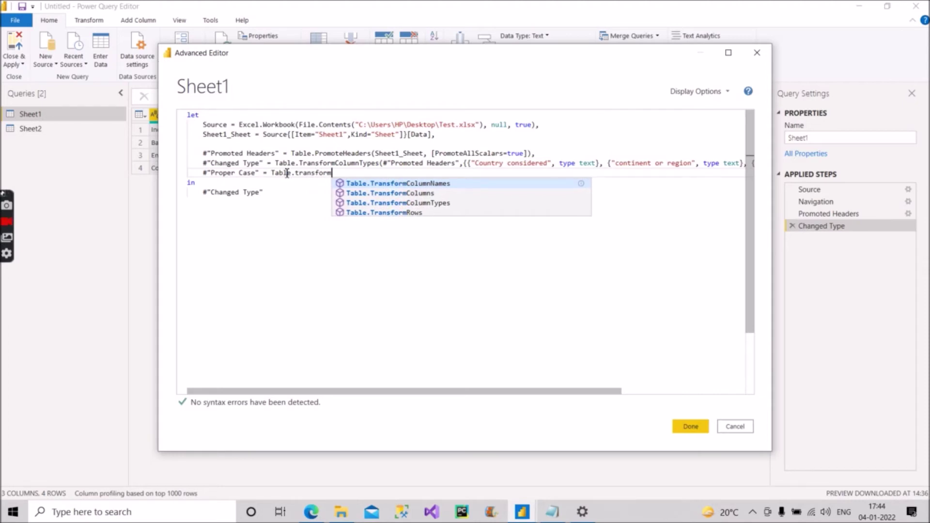
Complete the function name as Table.TransformColumnNames with empty parentheses.
click(390, 184)
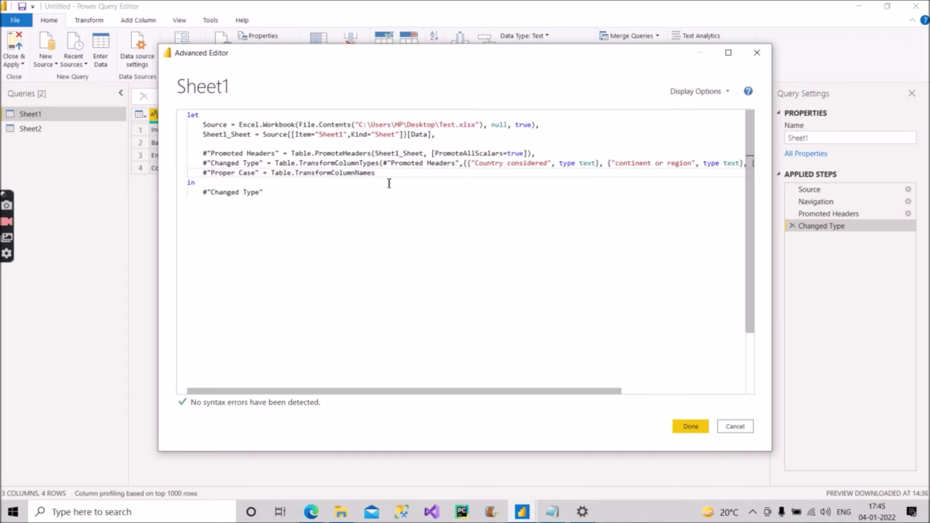
text(())
key(Left)
Fill in #"Changed Type" as the table and Text.Proper as the renaming function.
drag(263, 164, 200, 166)
key(ctrl+c)
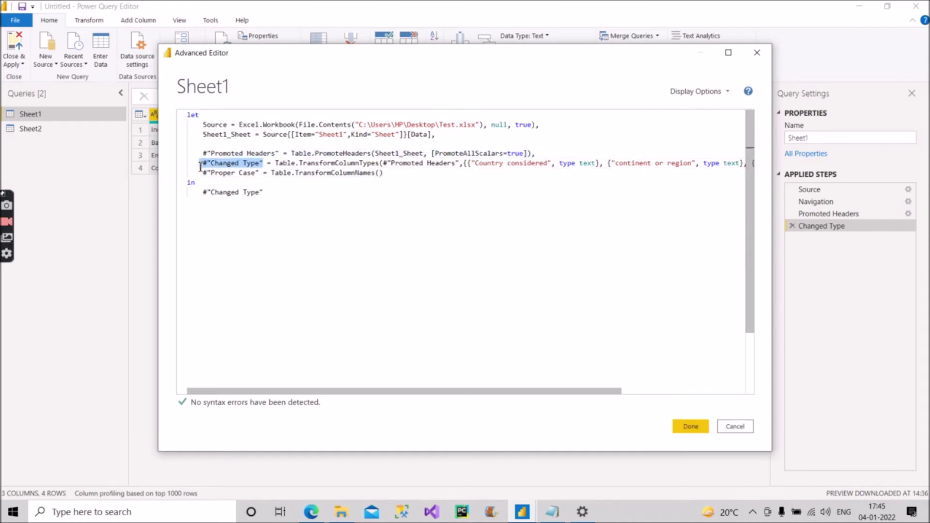
click(380, 174)
key(ctrl+v)
text(,)
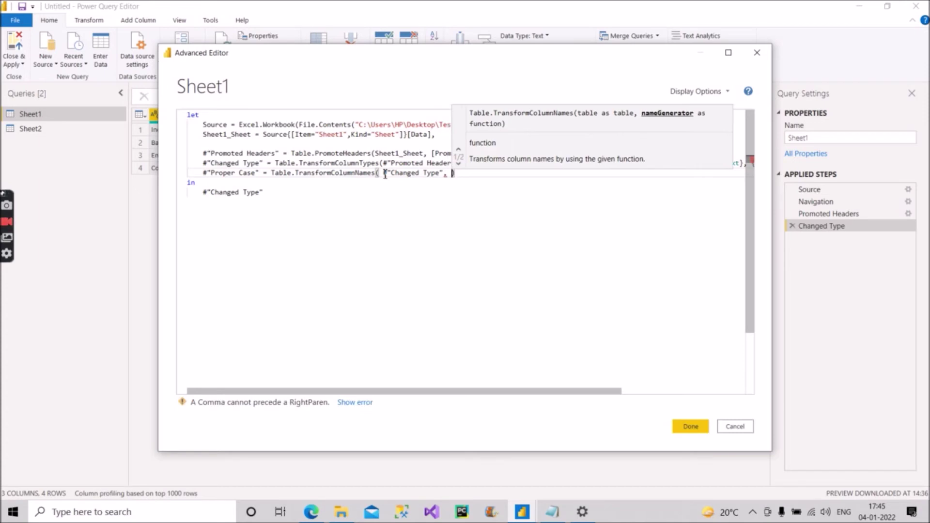
text( Text)
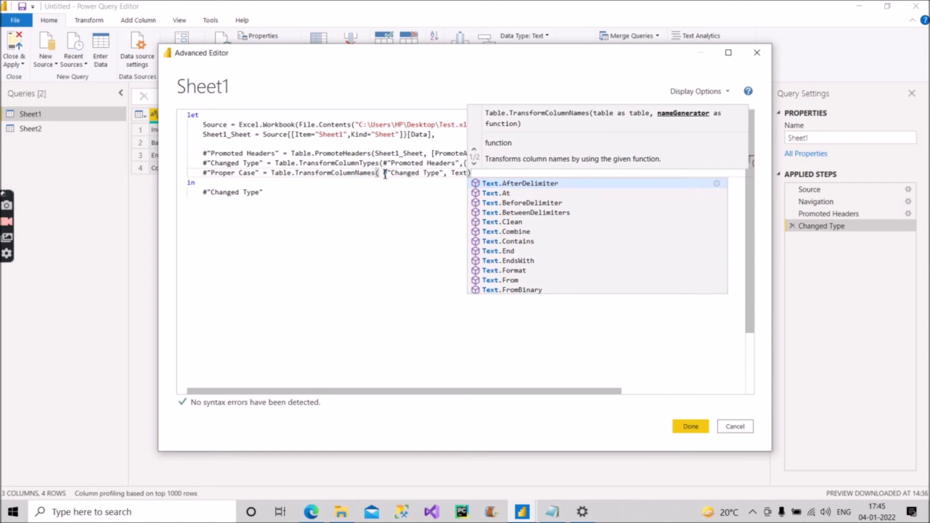
text(prop)
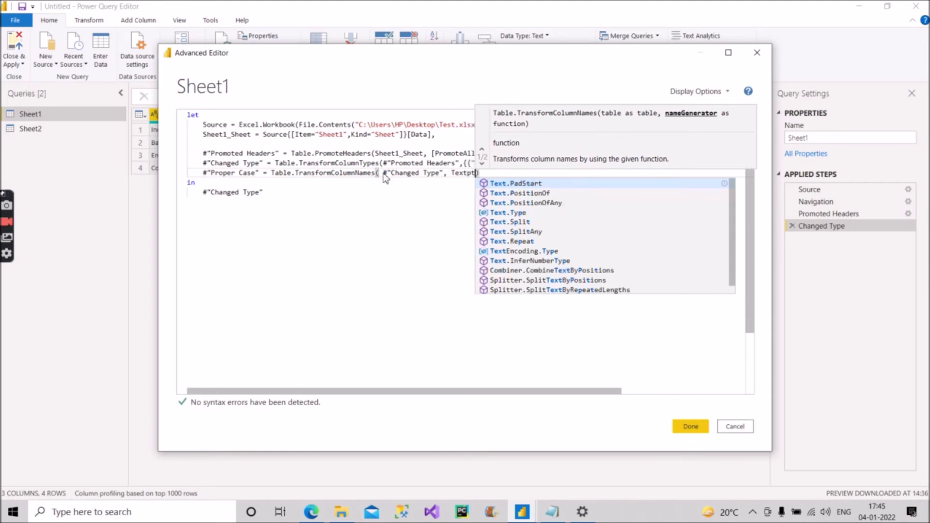
key(Tab)
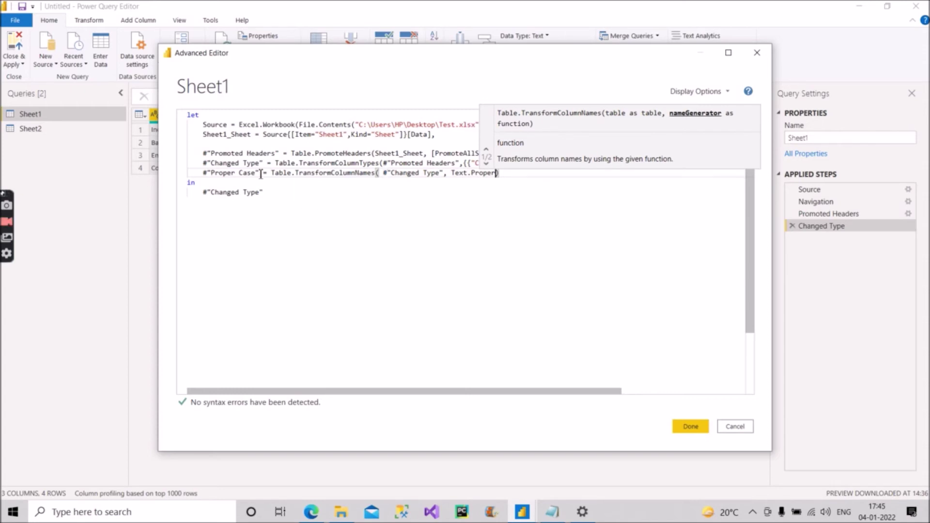
drag(259, 173, 204, 173)
key(ctrl+c)
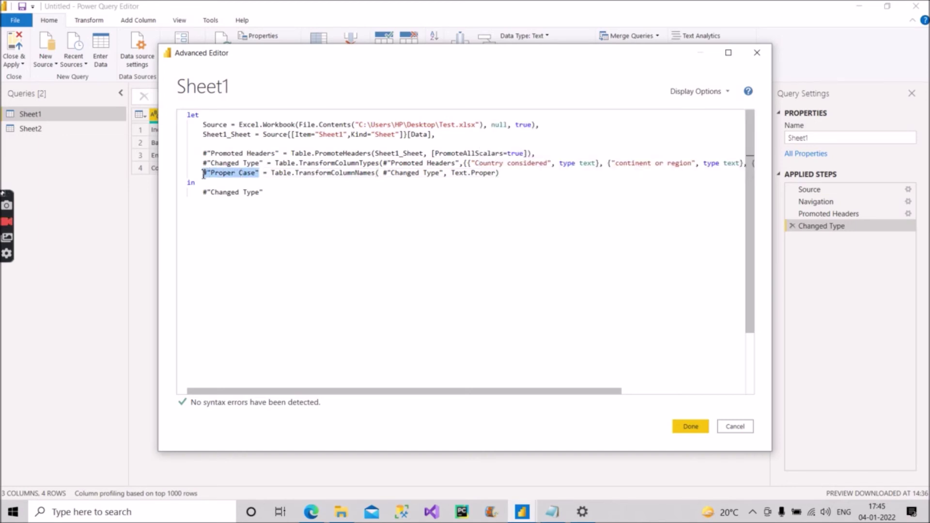
Replace #"Changed Type" after 'in' with #"Proper Case" and apply the code changes.
click(262, 192)
shift+click(199, 194)
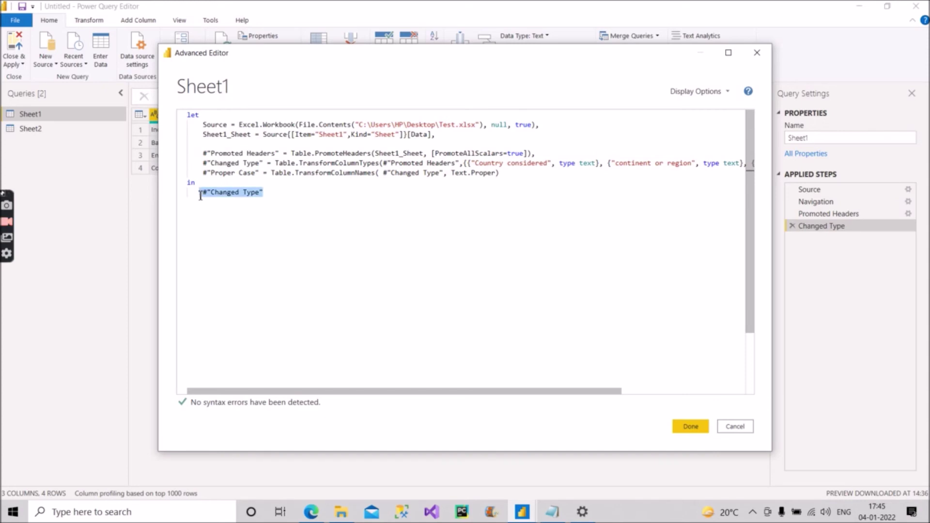
key(ctrl+v)
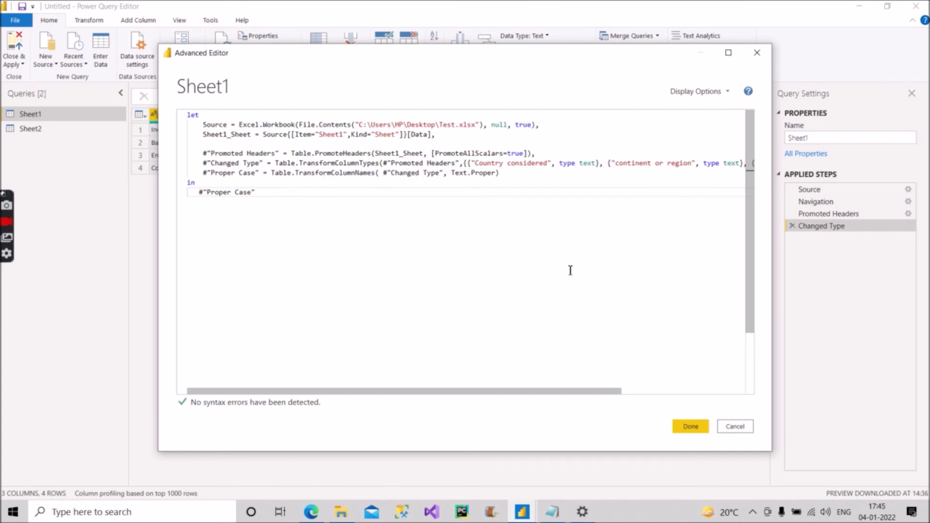
click(685, 426)
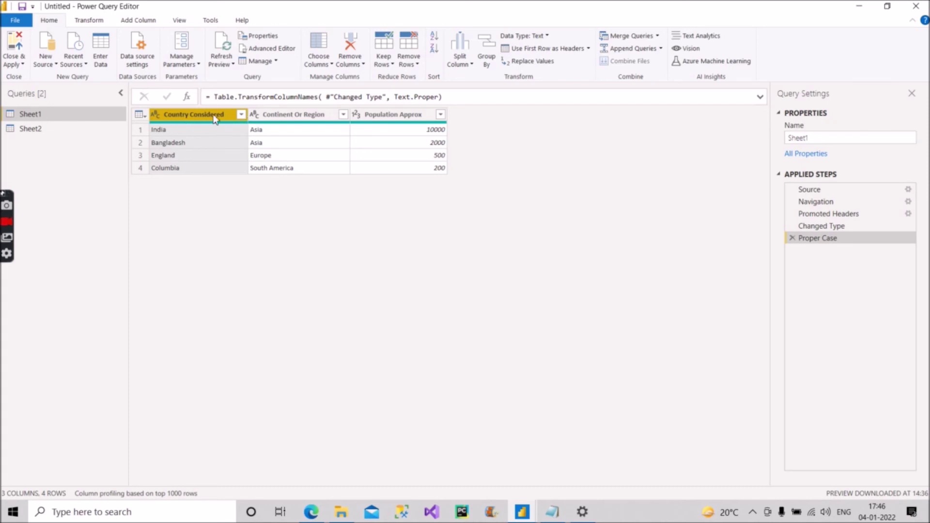
Compare headers at Changed Type and Proper Case steps, confirming Country Considered, Continent Or Region, Population Approx.
ctrl+click(267, 116)
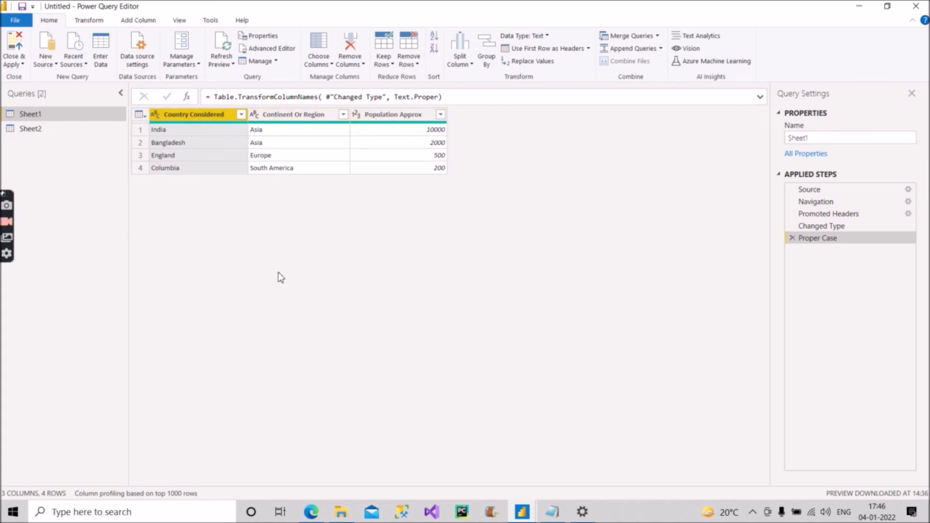
click(842, 229)
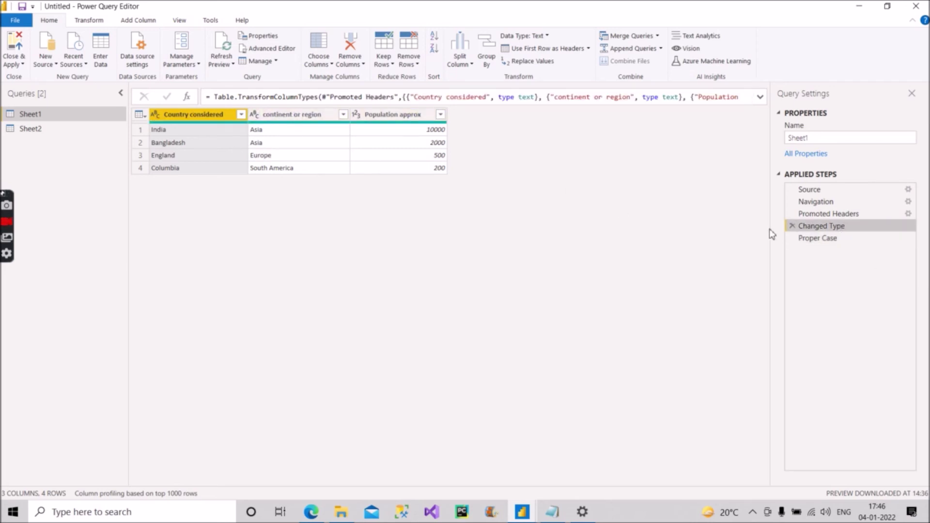
click(818, 238)
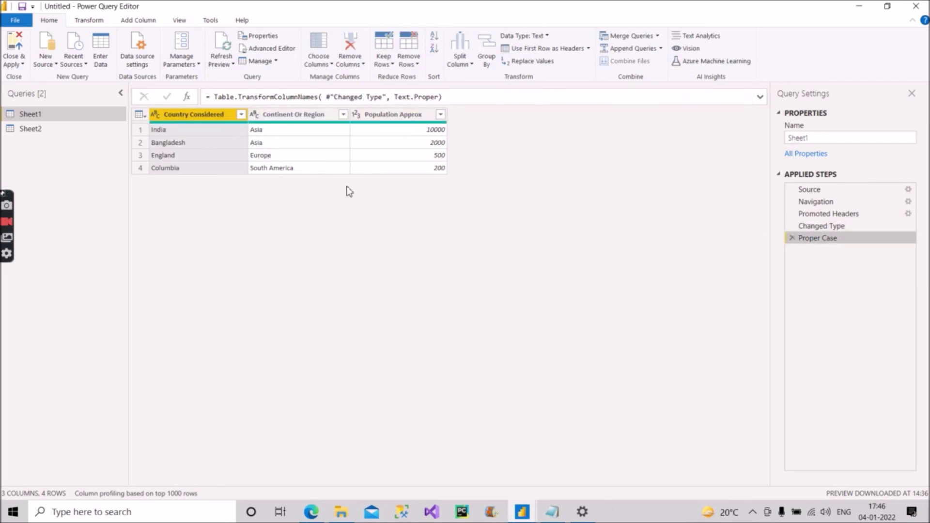